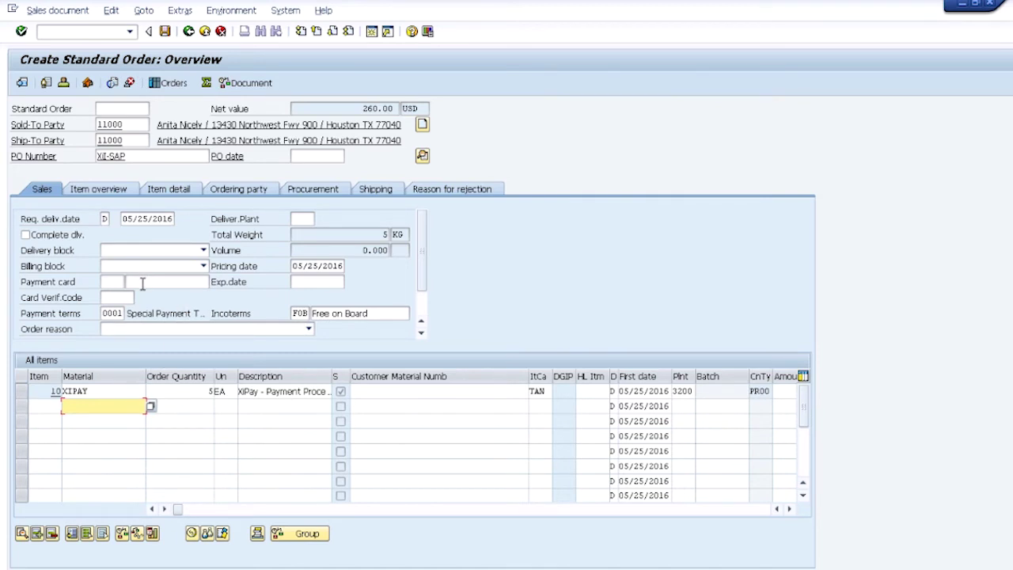
Step through the card number, expiry and CVV fields, then show the header's Payment cards tab.
left_click(113, 282)
left_click(151, 282)
left_click(306, 282)
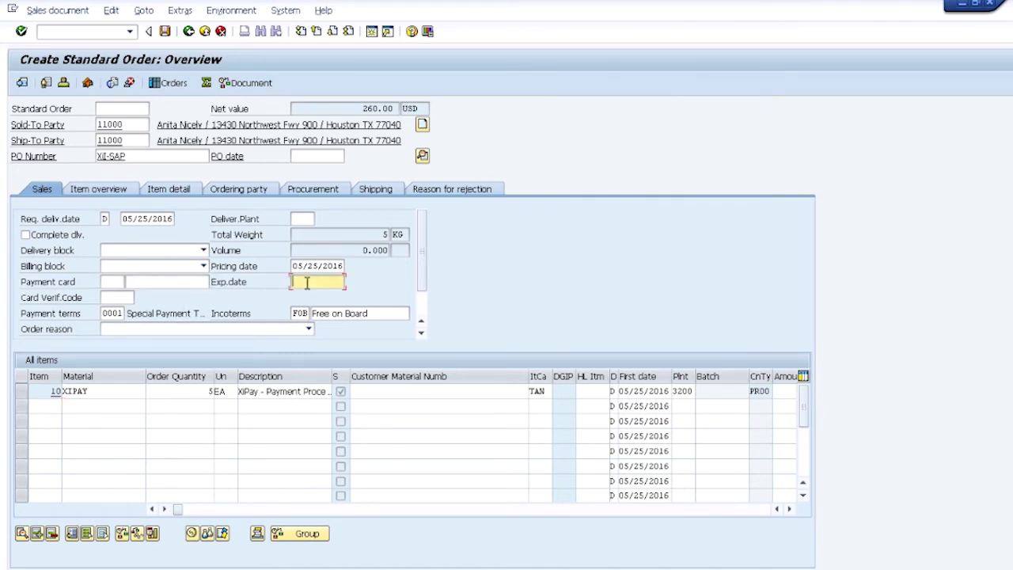
left_click(118, 297)
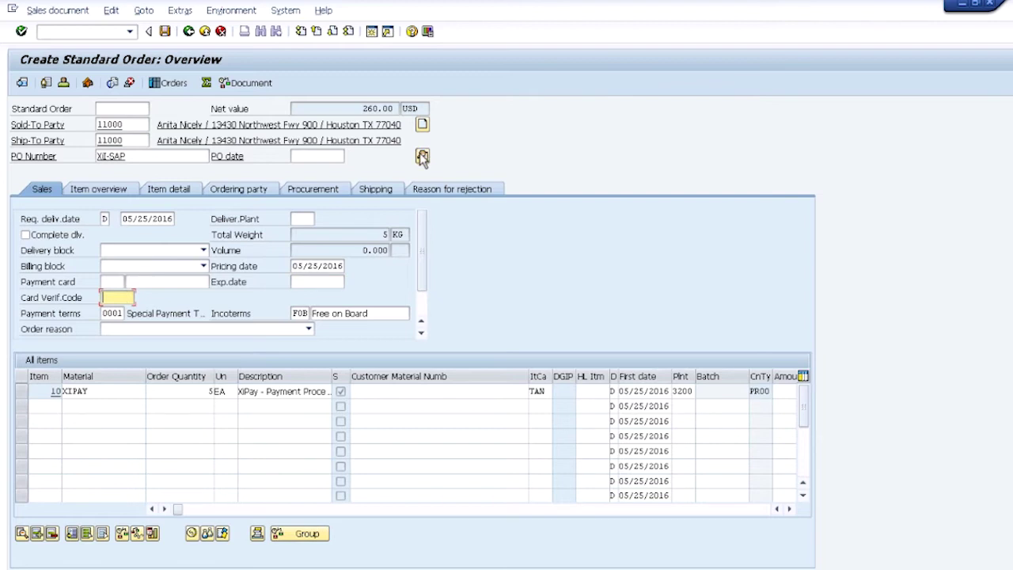
left_click(421, 158)
left_click(250, 156)
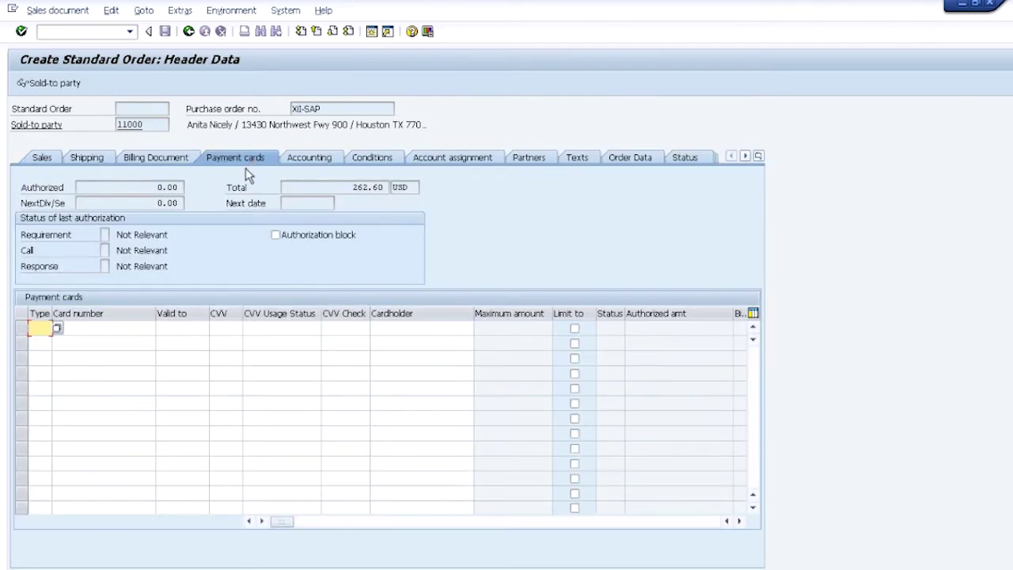
Start a card number in the first Payment cards row and launch XiIntercept tokenization.
left_click(135, 329)
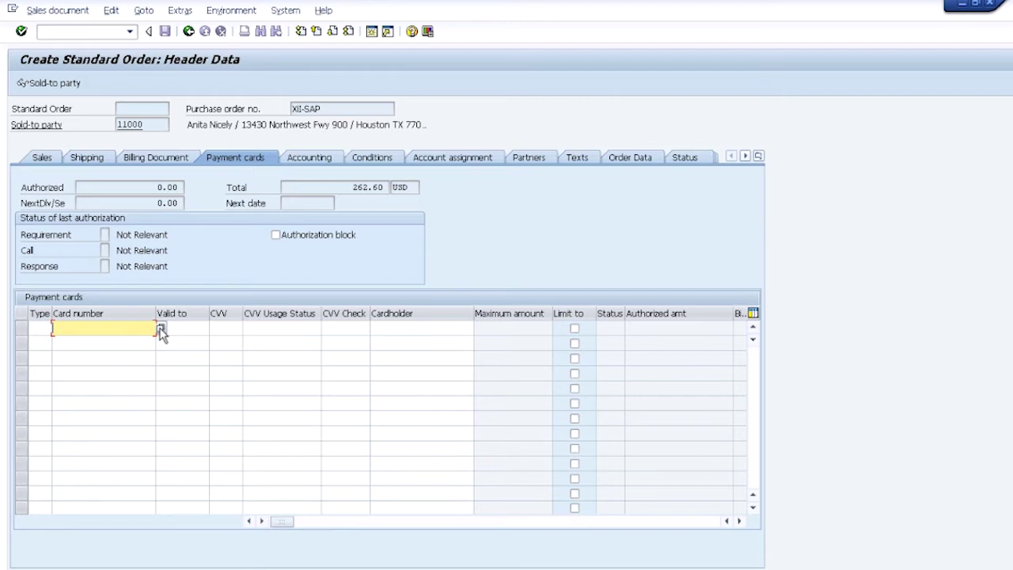
left_click(159, 328)
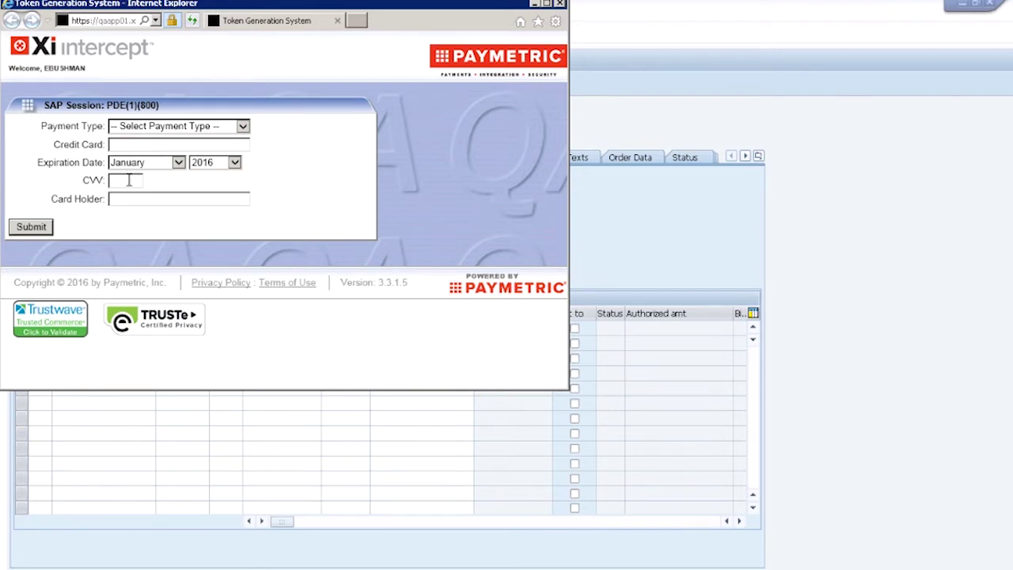
Choose Visa as the payment type and enter the test card number.
left_click(156, 129)
left_click(149, 158)
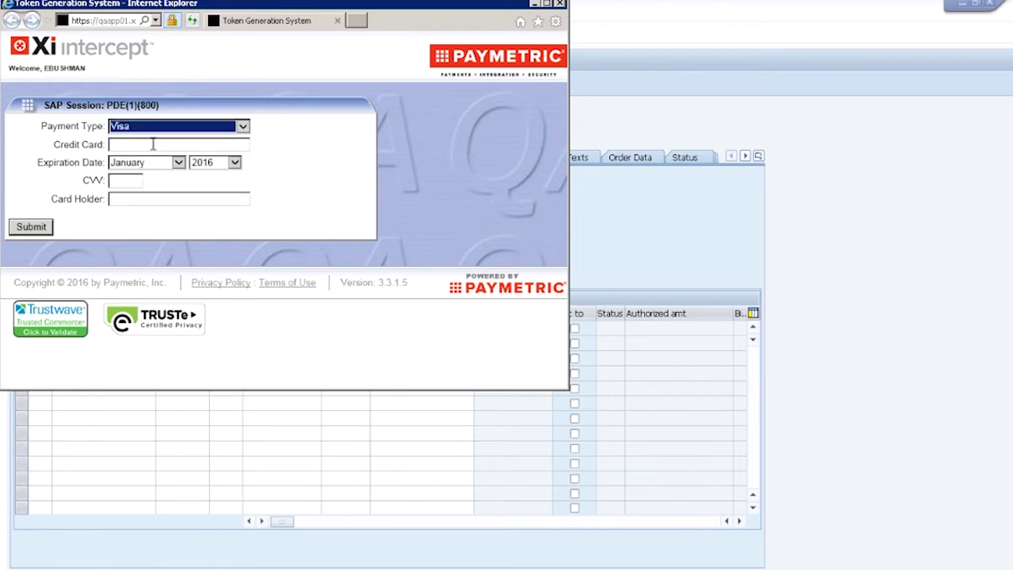
left_click(153, 144)
type("44")
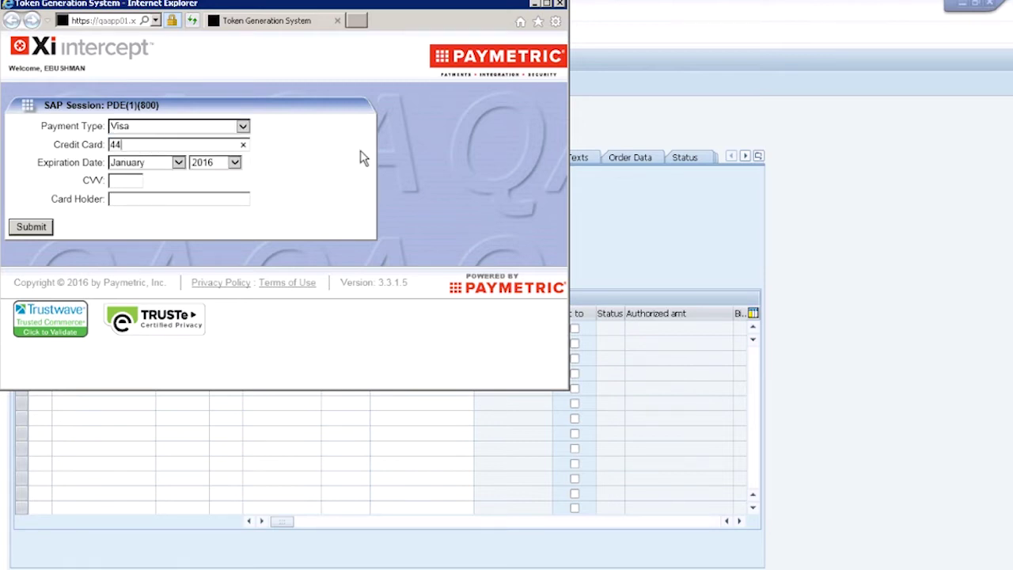
type("44222233331111")
key("BackSpace")
type("0")
left_click(234, 167)
left_click(209, 194)
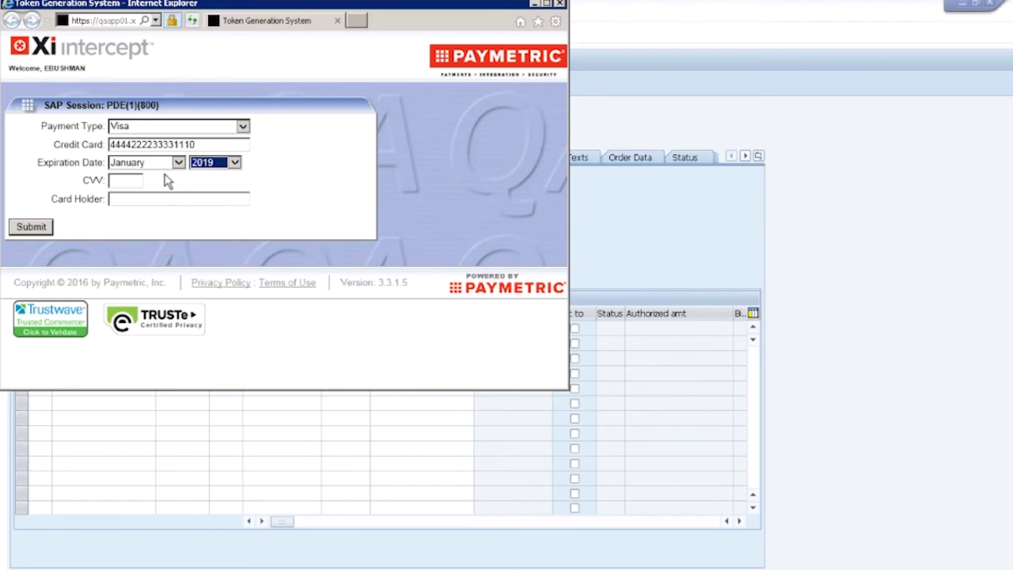
left_click(178, 162)
left_click(151, 219)
left_click(137, 181)
type("906")
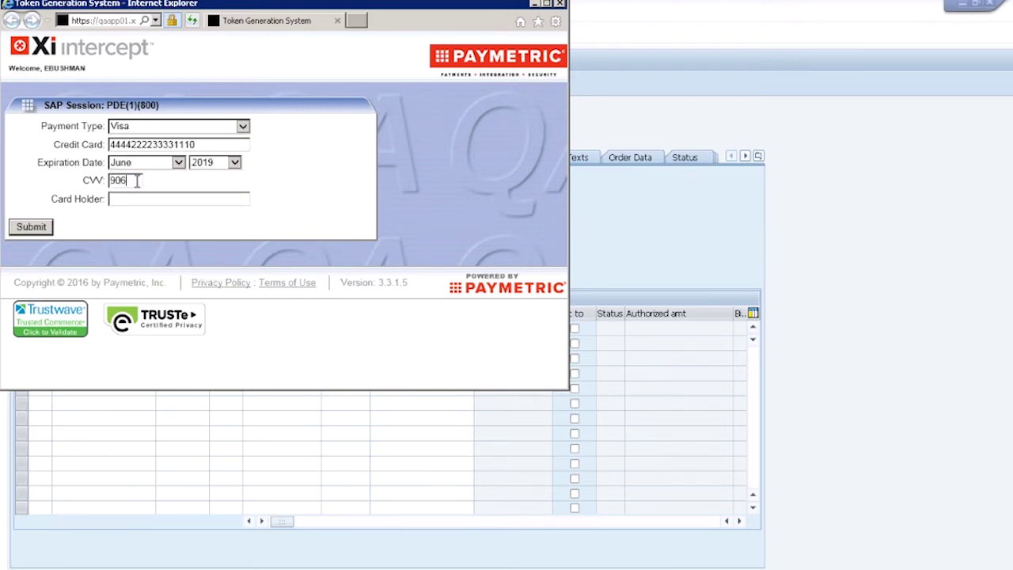
left_click(129, 199)
type("Joe Customer")
Submit the card, fix the rejected number's last digit to 1, and resubmit.
left_click(208, 143)
double_click(200, 144)
left_click(200, 144)
left_click(39, 227)
left_click(40, 227)
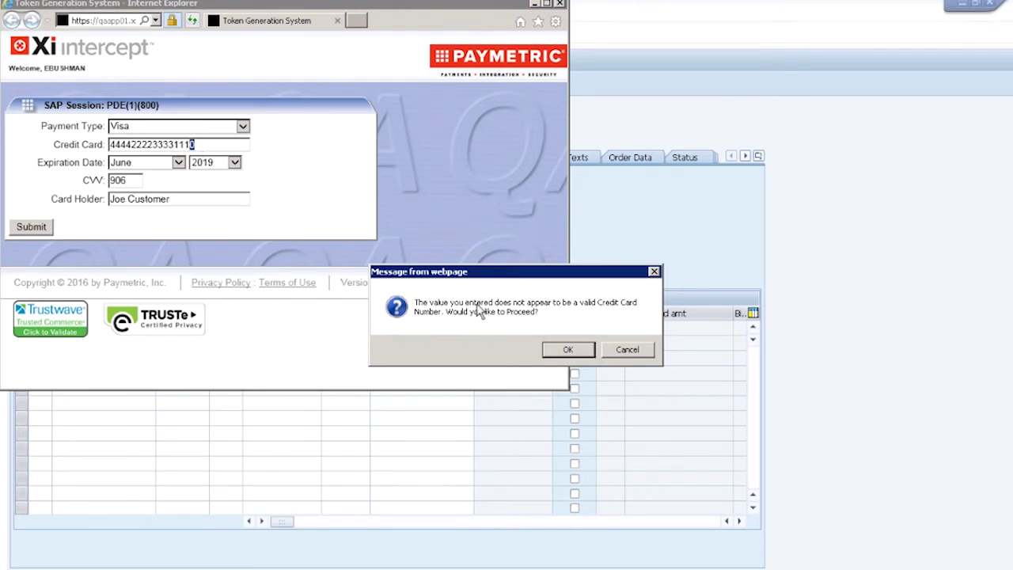
left_click(628, 349)
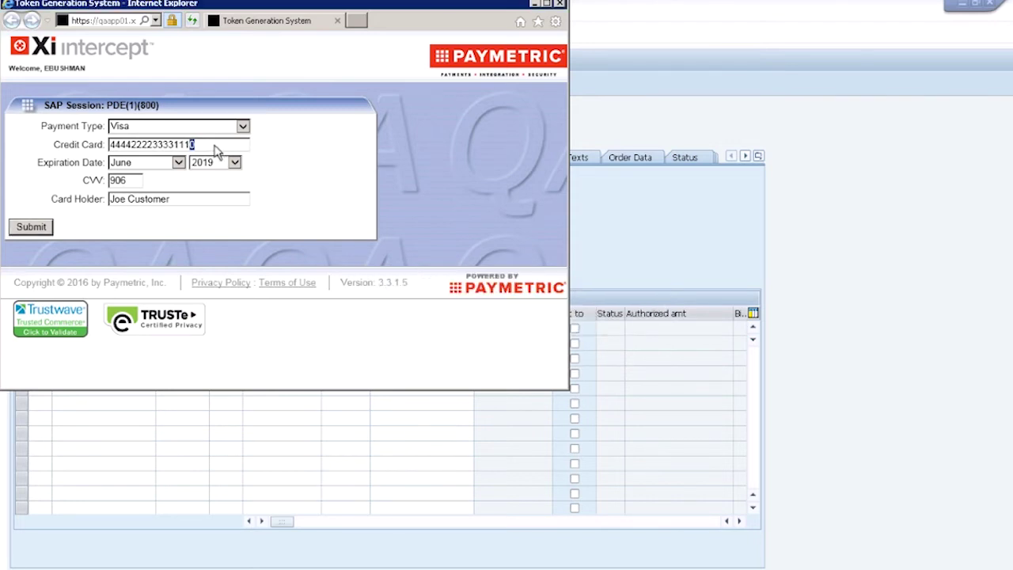
key("BackSpace")
type("1")
left_click(36, 227)
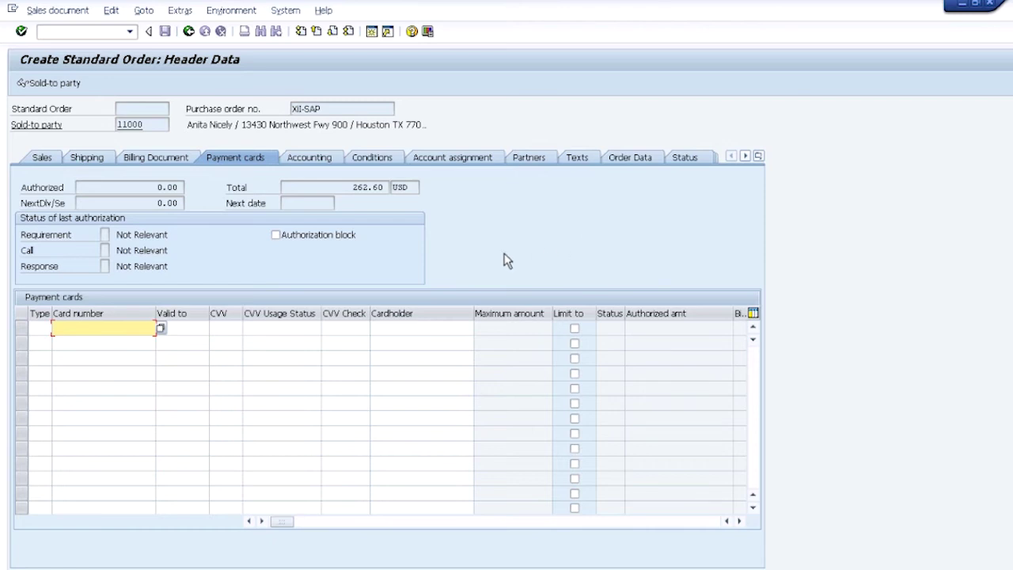
Widen the Card number column and fill the first row with the tokenized Visa card.
left_click_drag(155, 311, 186, 312)
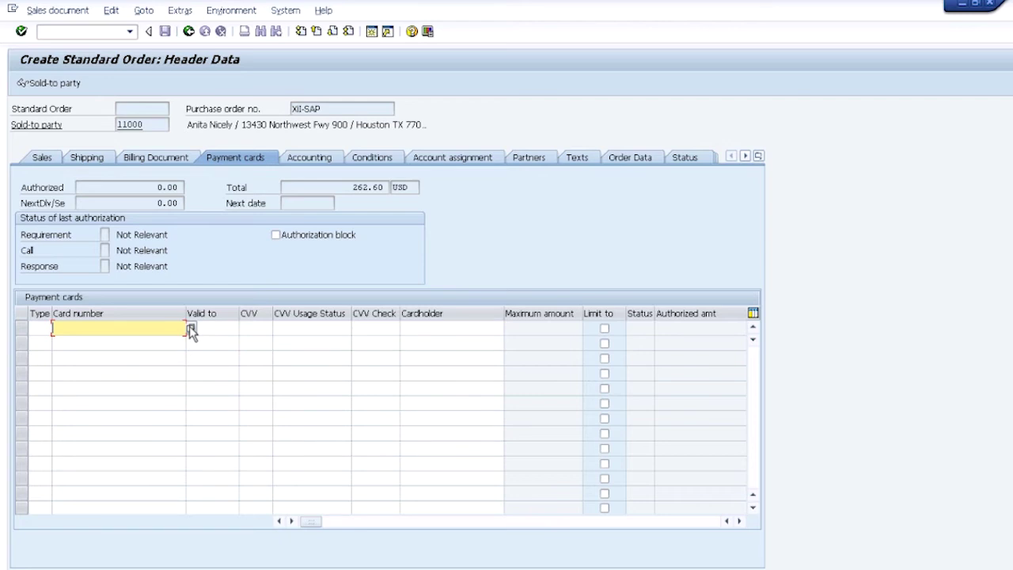
left_click(190, 328)
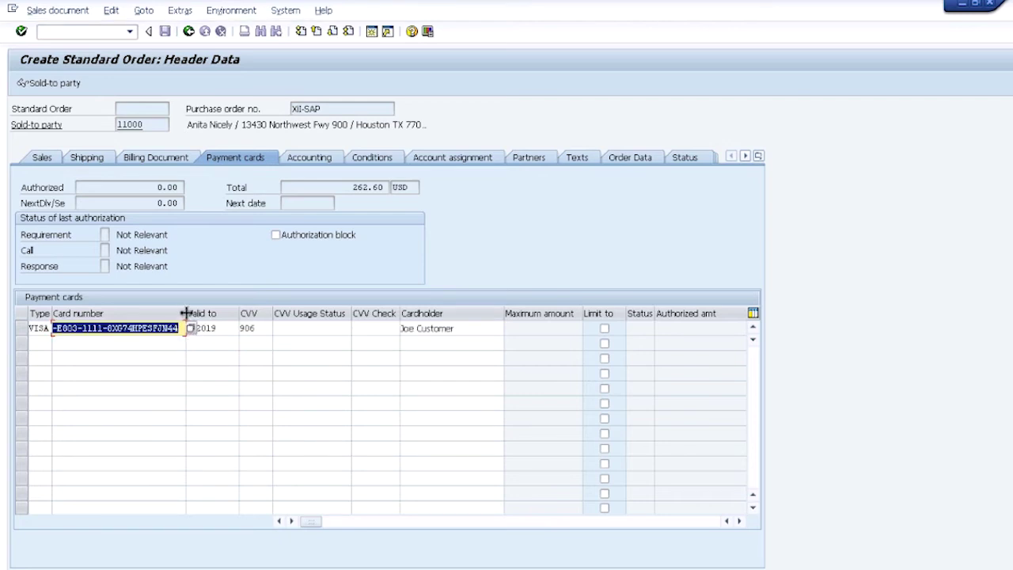
left_click(142, 337)
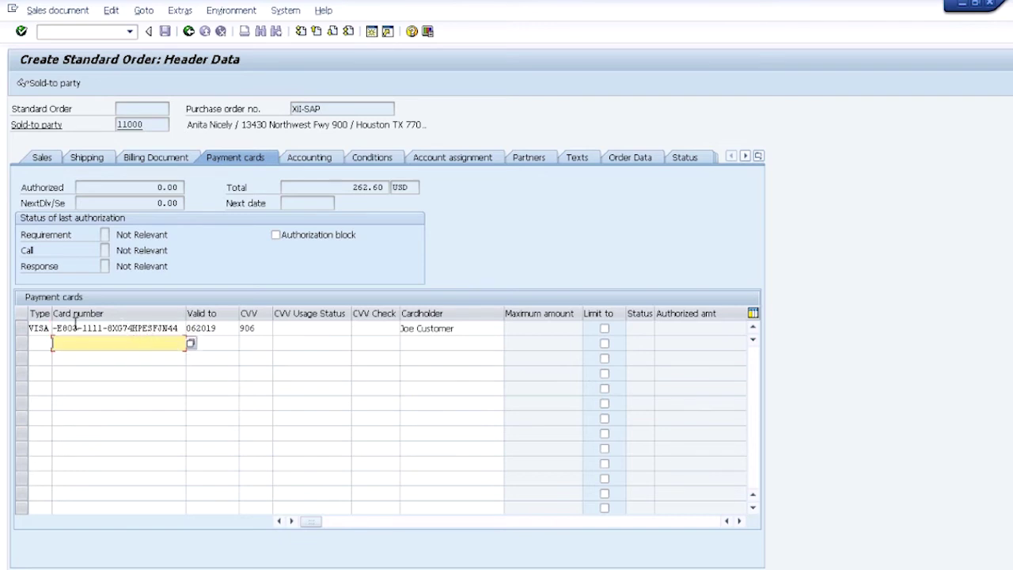
Go through the row's valid-to, CVV and cardholder cells and submit it for checking.
left_click_drag(80, 328, 102, 322)
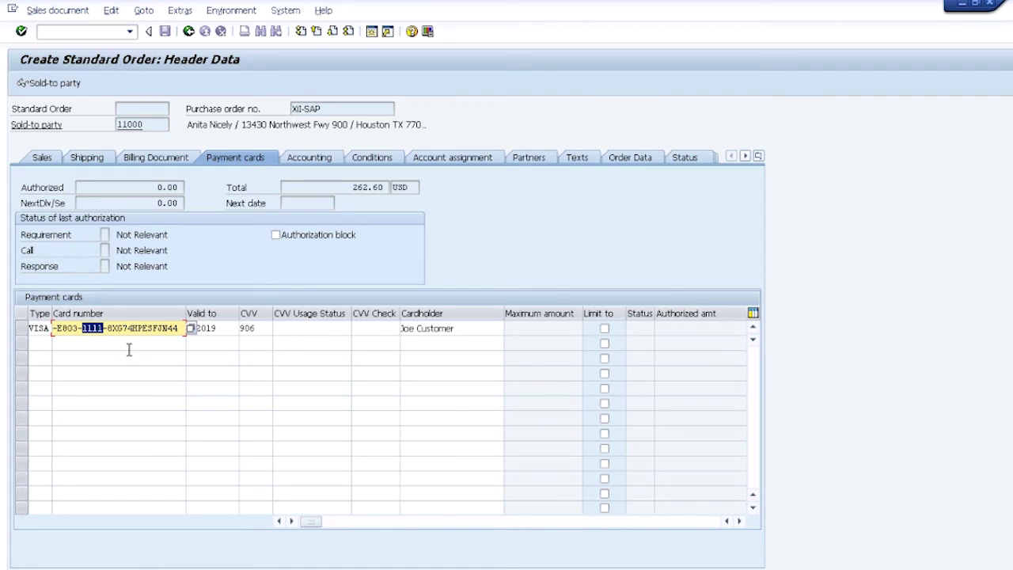
left_click(220, 330)
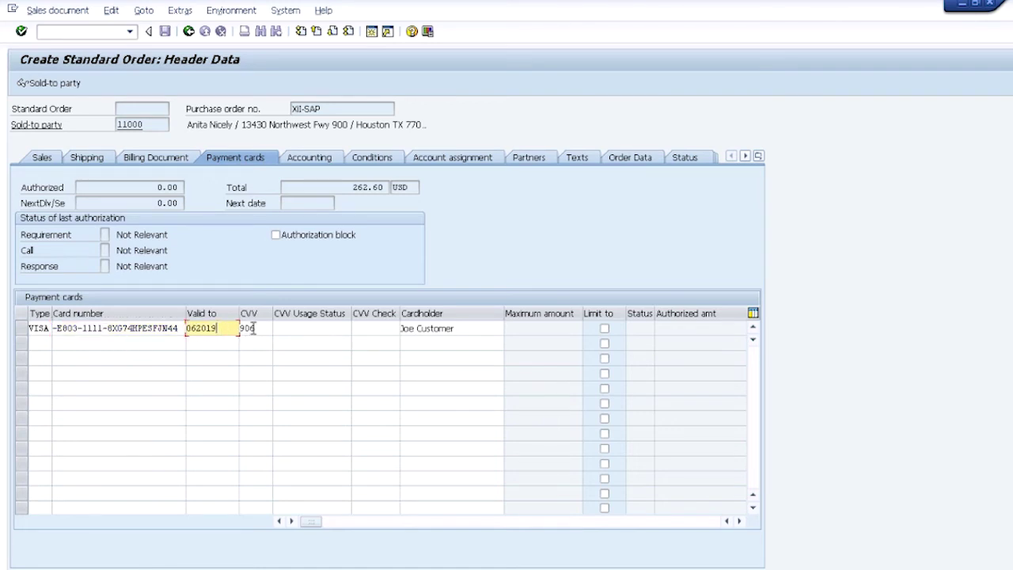
left_click(255, 327)
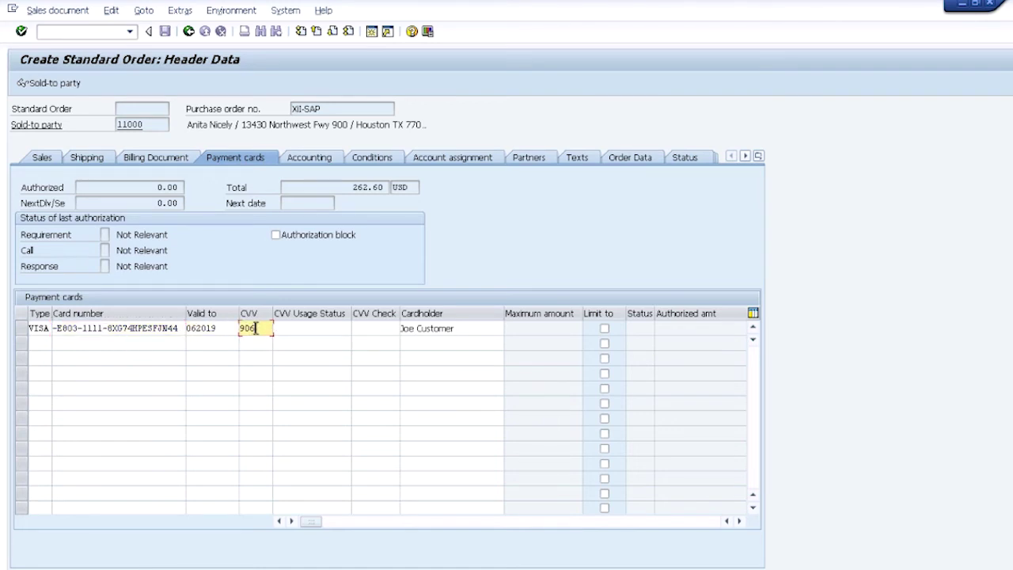
left_click(460, 327)
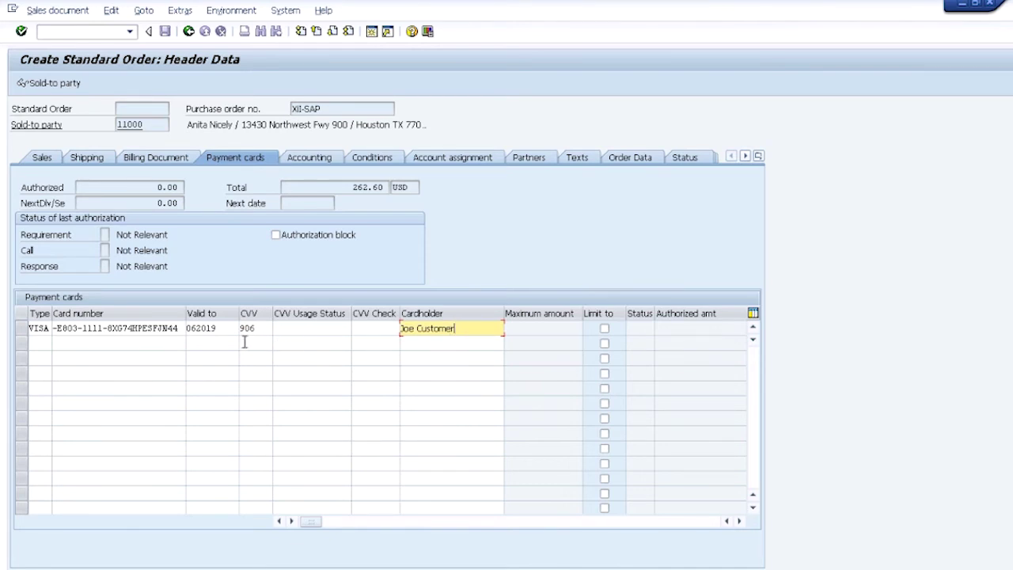
key("Return")
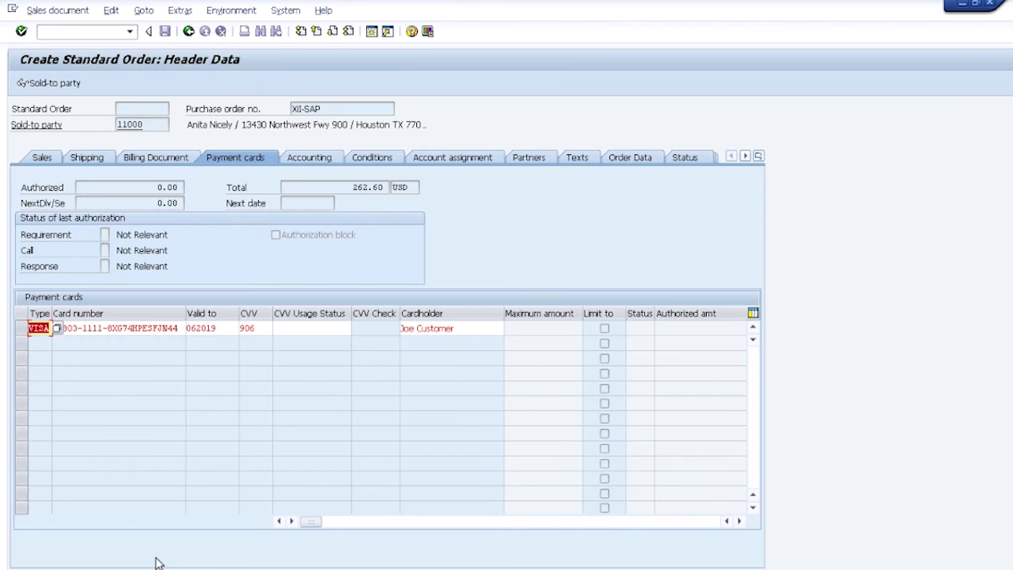
Confirm the Visa row, review its 06/2019 expiry, CVV and cardholder, and return to the overview.
key("Return")
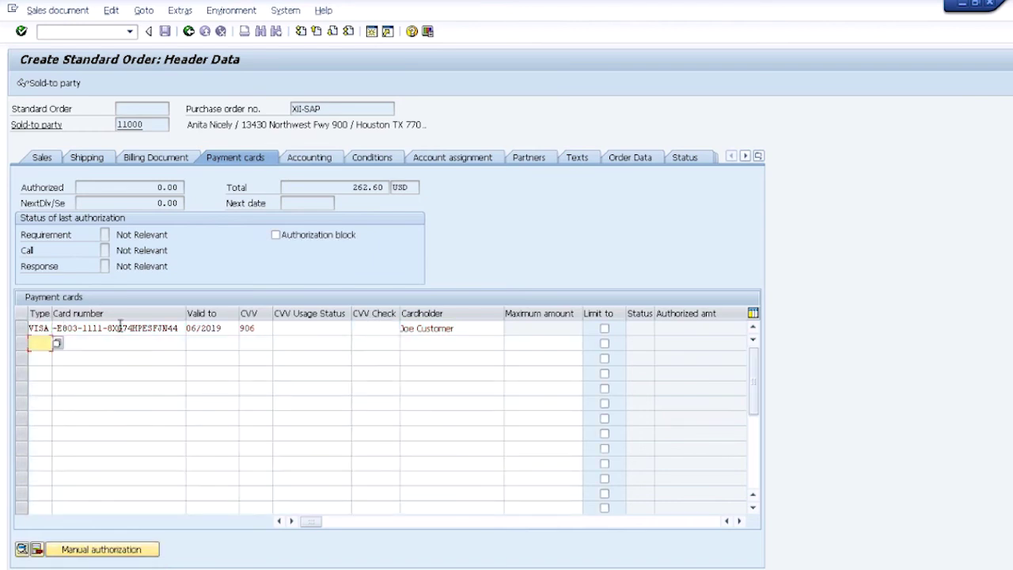
left_click(200, 326)
double_click(201, 327)
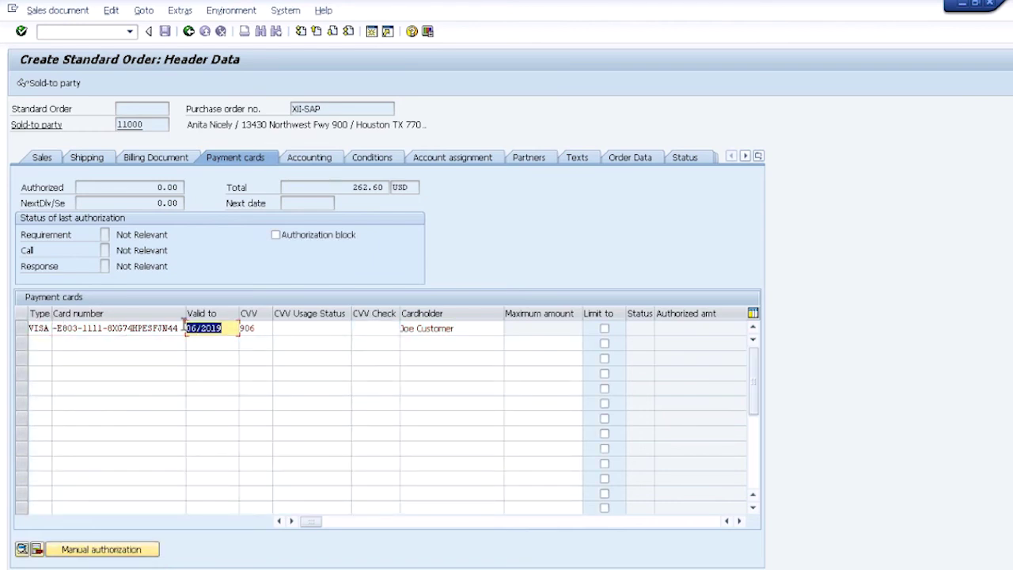
left_click(294, 328)
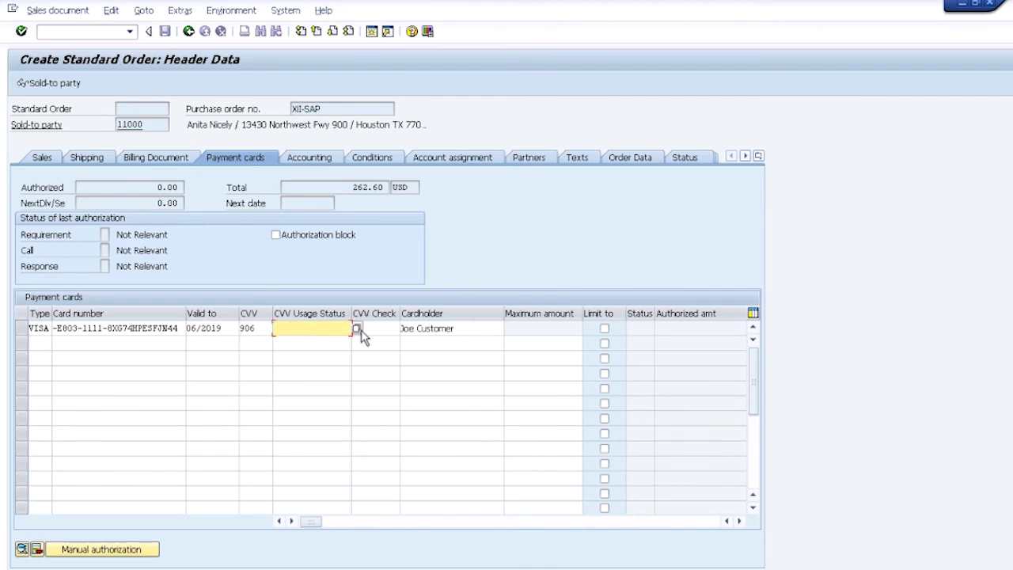
left_click(455, 328)
double_click(212, 328)
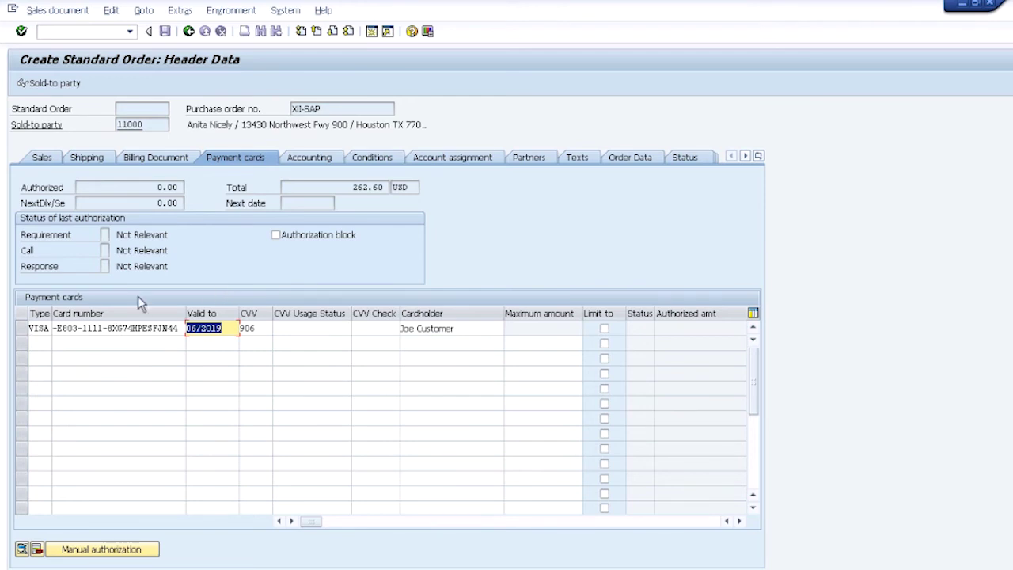
left_click(188, 32)
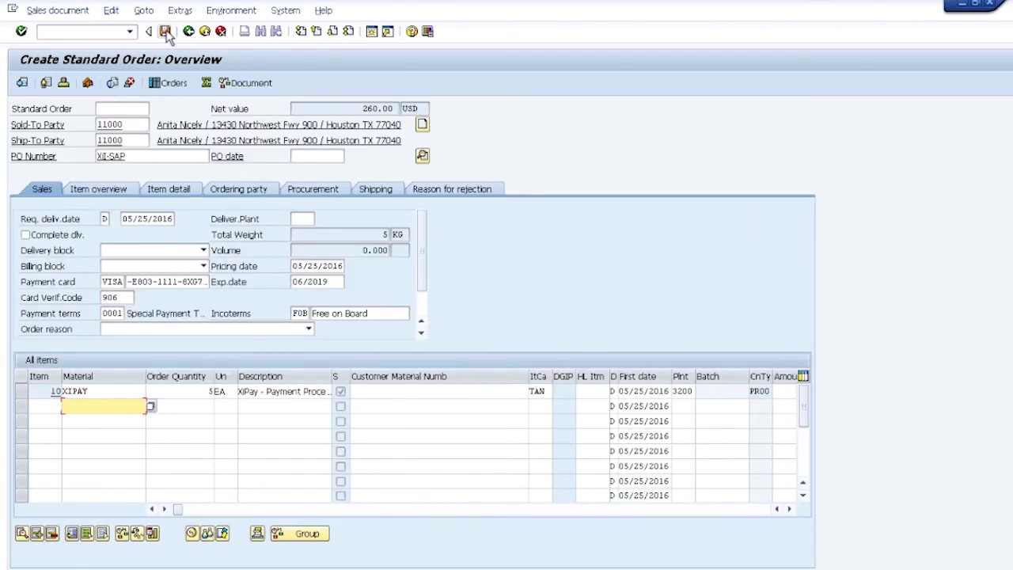
Save the sales order with its Visa payment card.
left_click(164, 31)
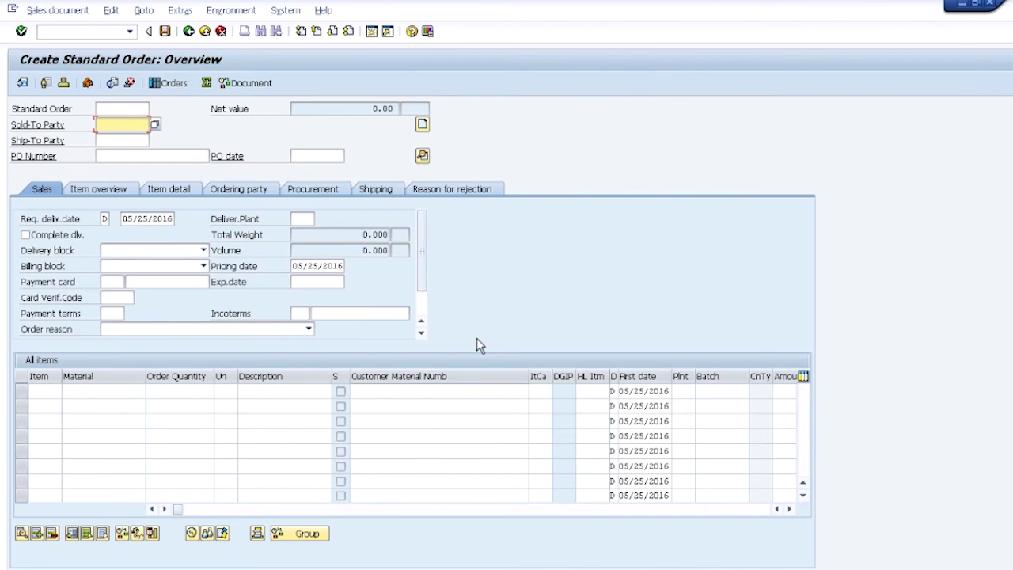
Open order 14818 via Sales document > Change.
left_click(48, 11)
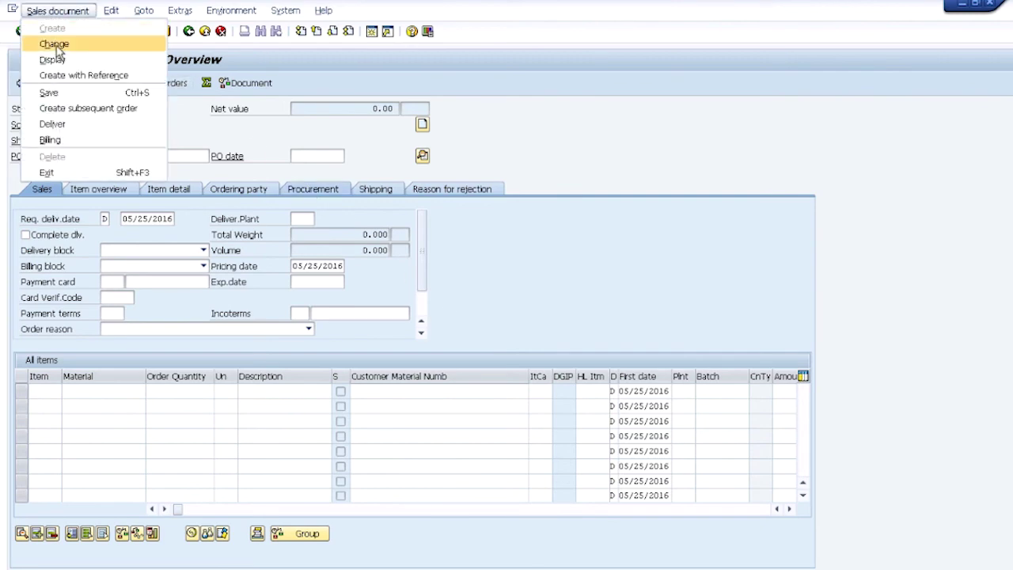
left_click(55, 45)
left_click(22, 31)
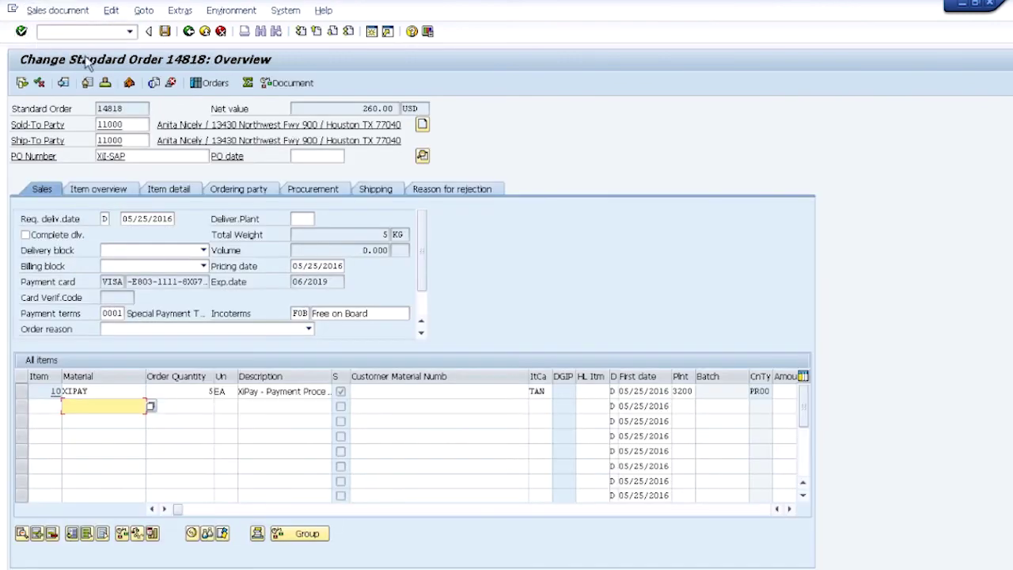
Show the header's payment cards, widen the card number column, and select the authorized row.
left_click(422, 155)
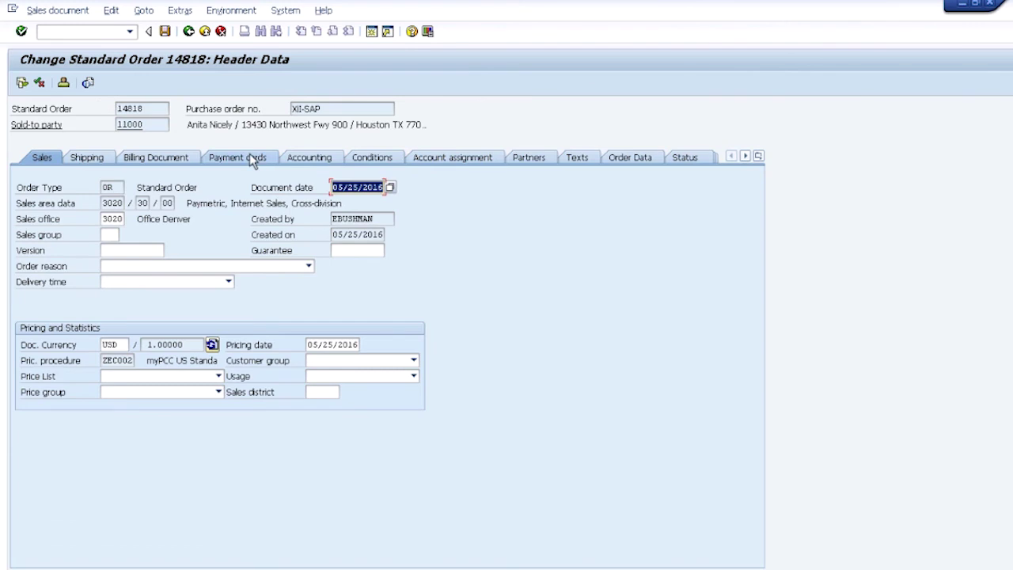
left_click(237, 158)
left_click_drag(155, 312, 191, 308)
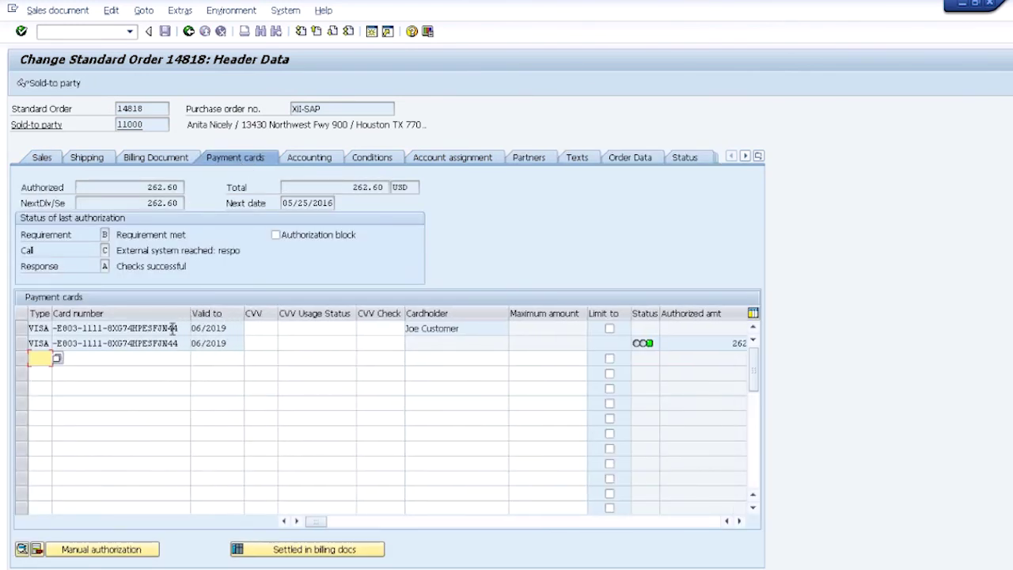
left_click(21, 345)
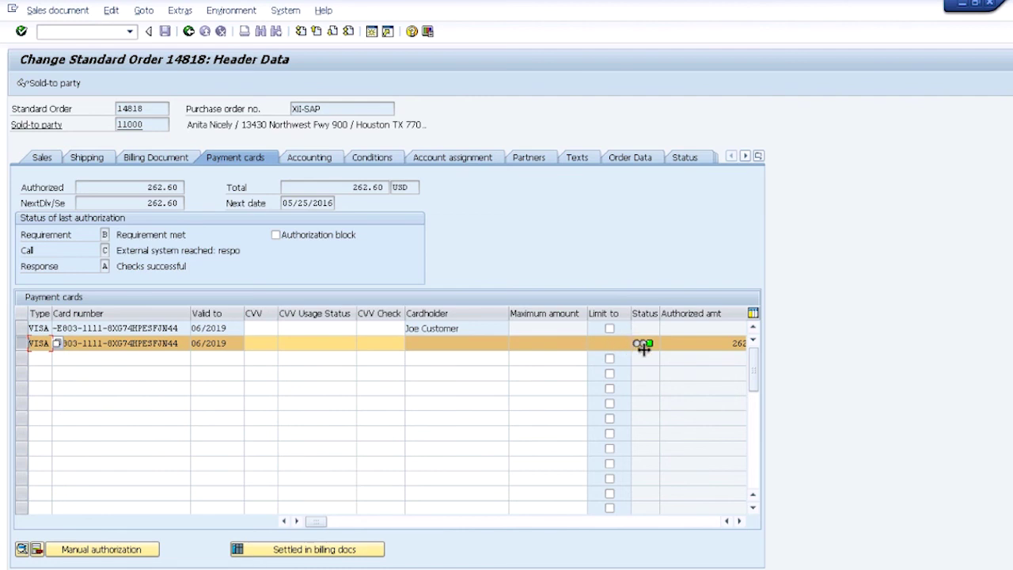
double_click(126, 345)
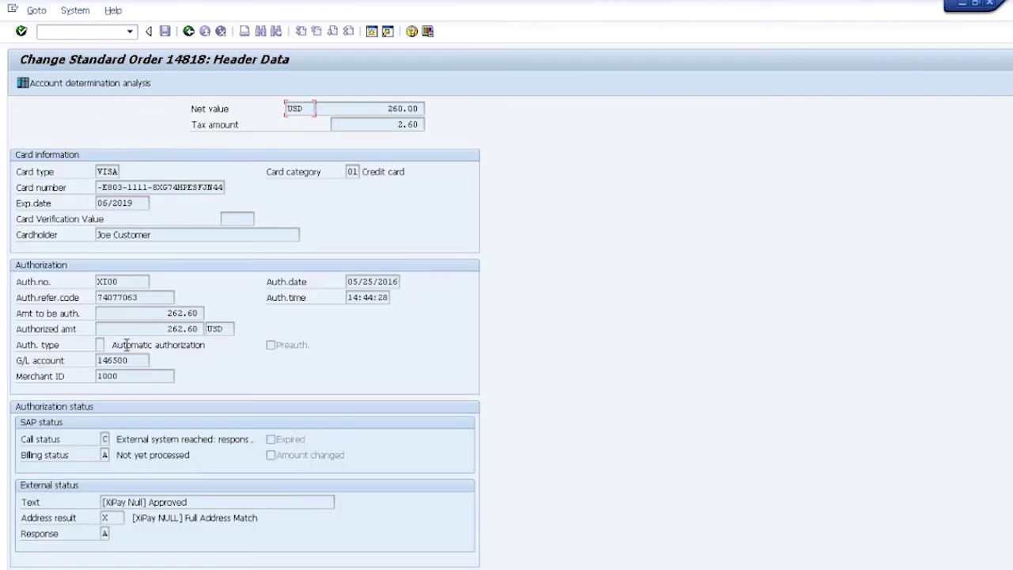
left_click_drag(123, 282, 77, 280)
left_click_drag(138, 297, 82, 296)
left_click_drag(192, 500, 79, 498)
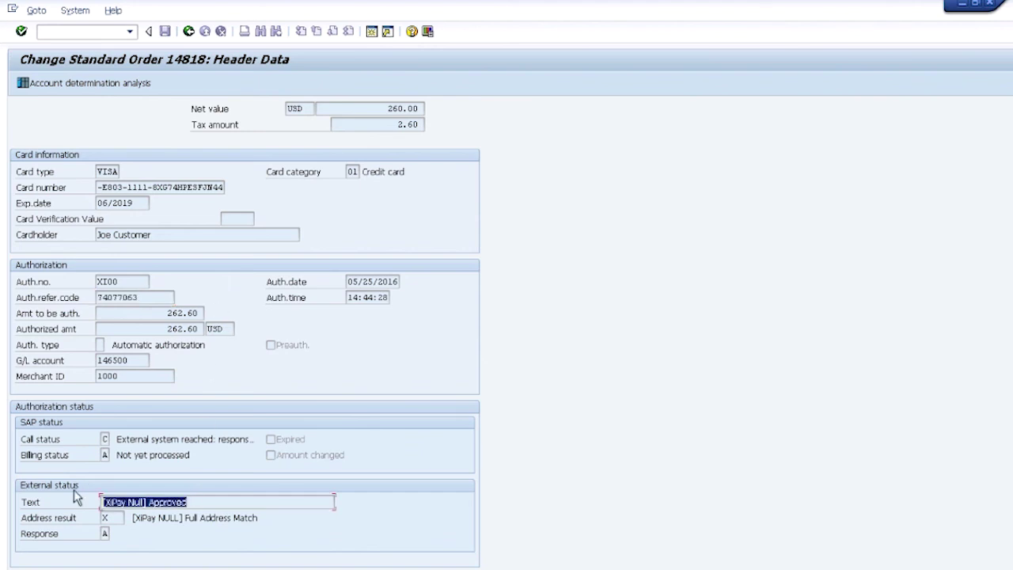